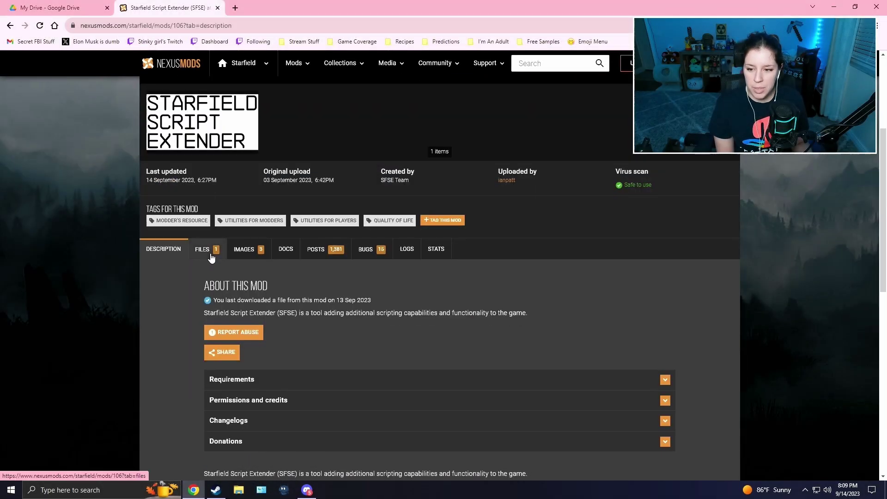
Open the downloadable files of the Starfield Script Extender (SFSE) mod page
left_click(211, 257)
scroll(259, 301, "down", 2)
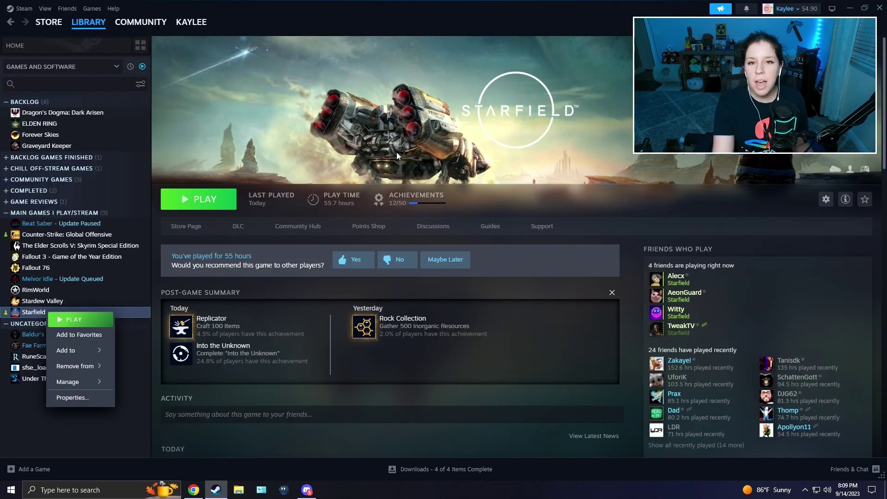
Switch to Steam, open Starfield's local files folder, and place its window beside the SFSE archive window
left_click(365, 168)
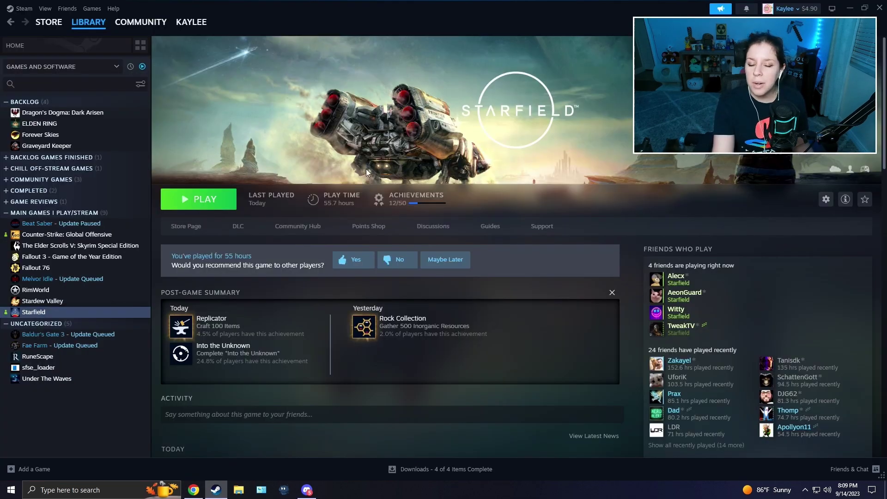
right_click(94, 317)
mouse_move(137, 385)
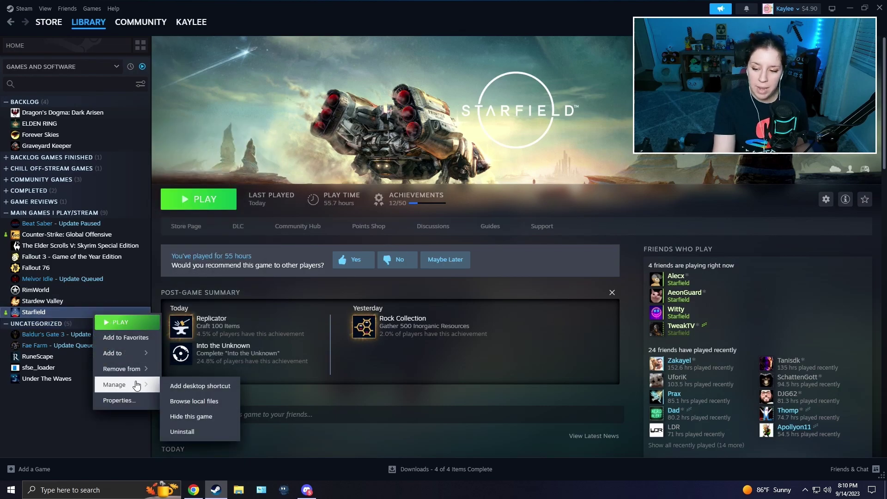
left_click(207, 402)
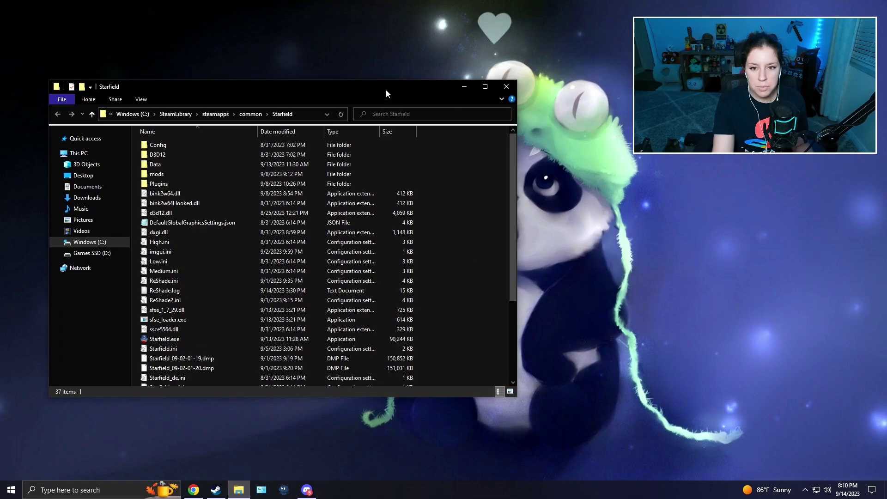
left_click_drag(386, 94, 351, 144)
left_click_drag(596, 198, 586, 200)
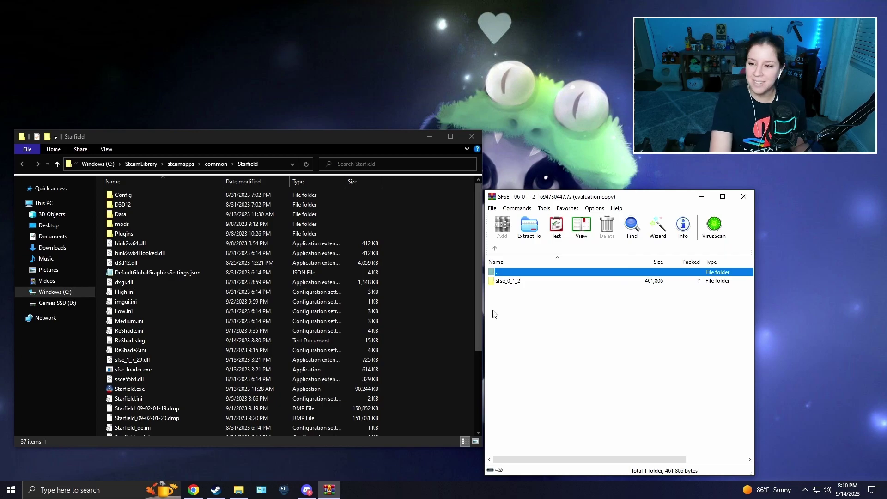
Try to copy sfse_1_7_29.dll and sfse_loader.exe from the archive's sfse_0_1_2 folder into the Starfield game folder
double_click(508, 281)
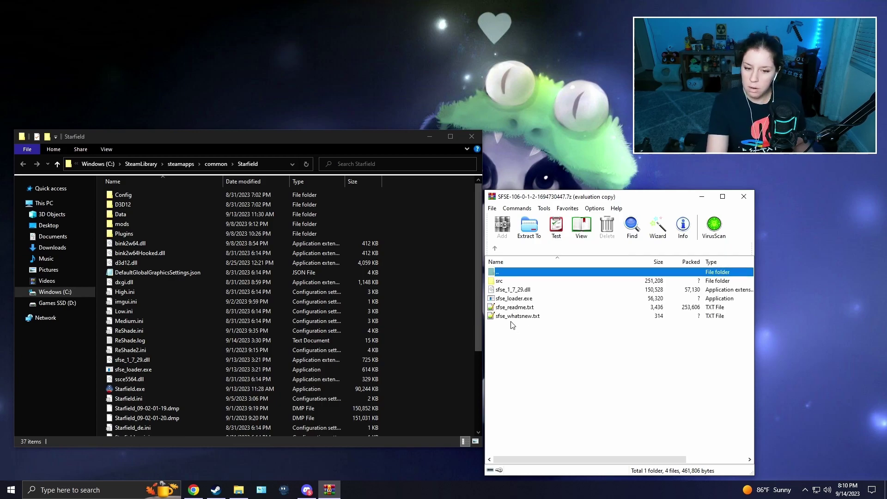
left_click(517, 315)
left_click(518, 307, "ctrl")
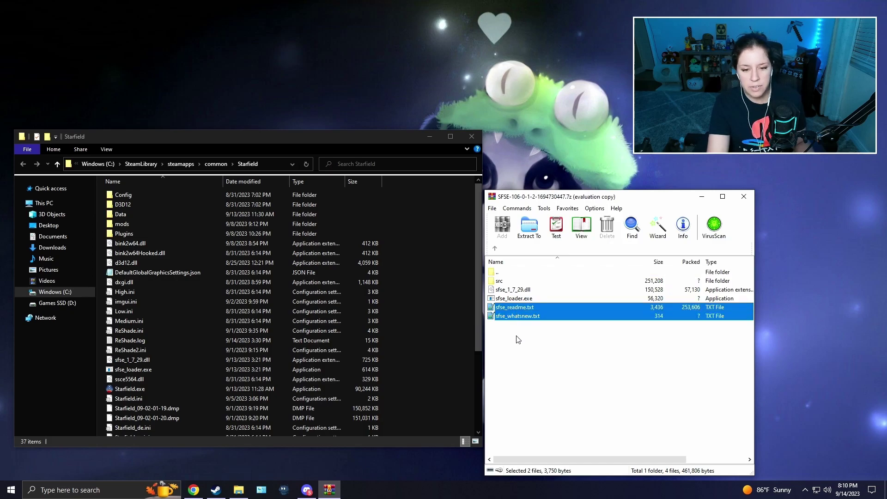
left_click(518, 341)
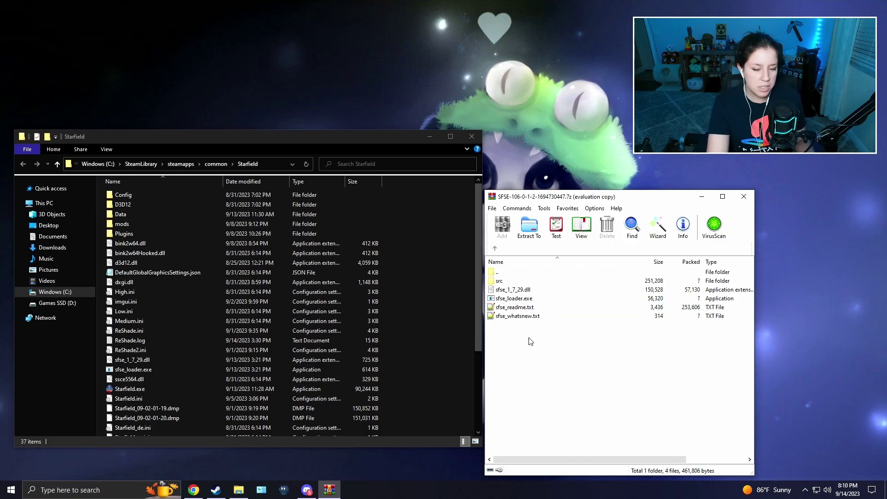
left_click(521, 292)
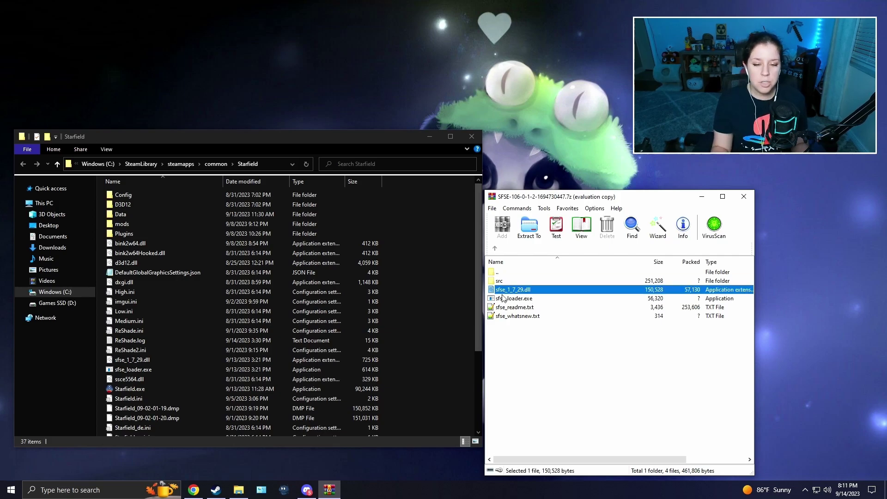
left_click(504, 298, "ctrl")
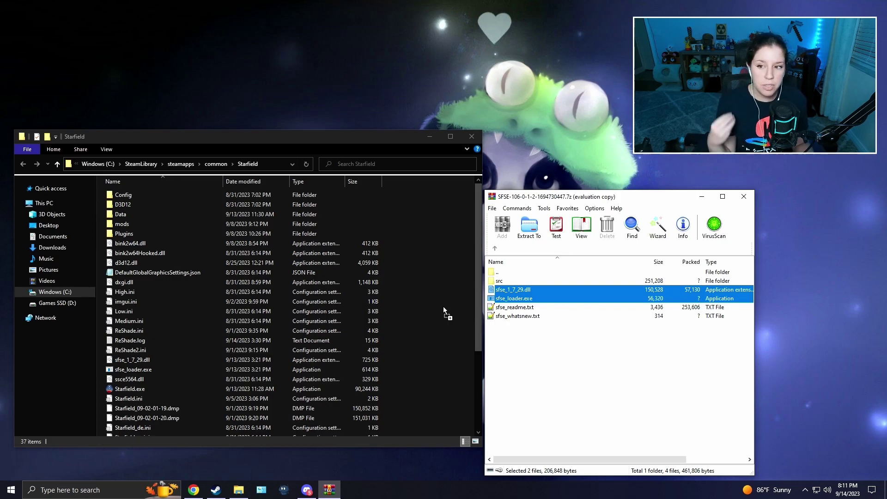
left_click_drag(443, 307, 508, 345)
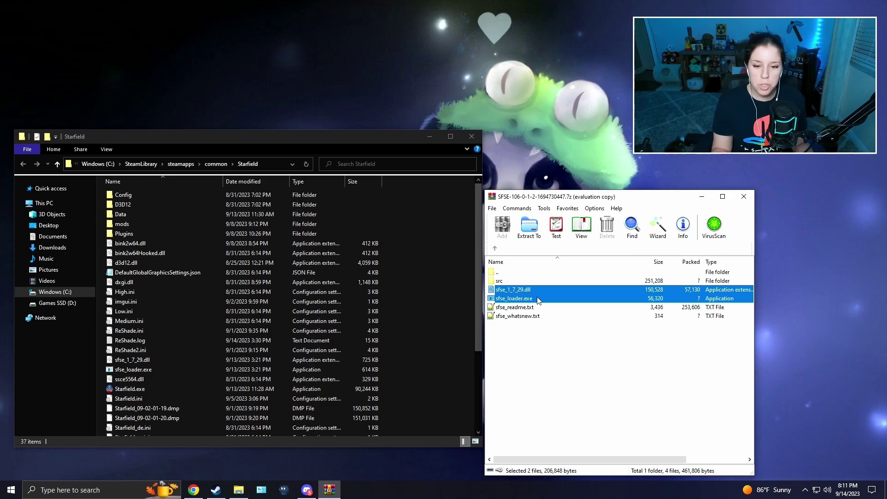
left_click_drag(438, 294, 285, 308)
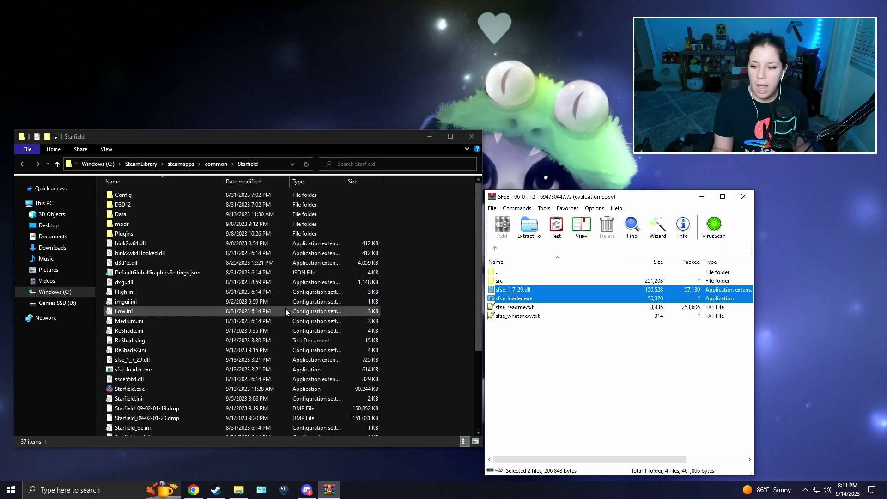
left_click(168, 342)
scroll(159, 353, "down", 1)
left_click(157, 343)
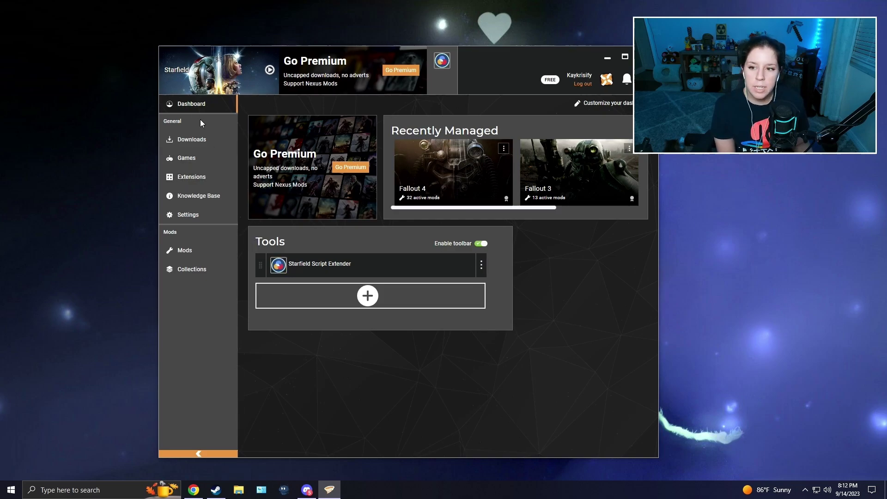
In Vortex, set Starfield Script Extender as the primary tool for Starfield
left_click(189, 139)
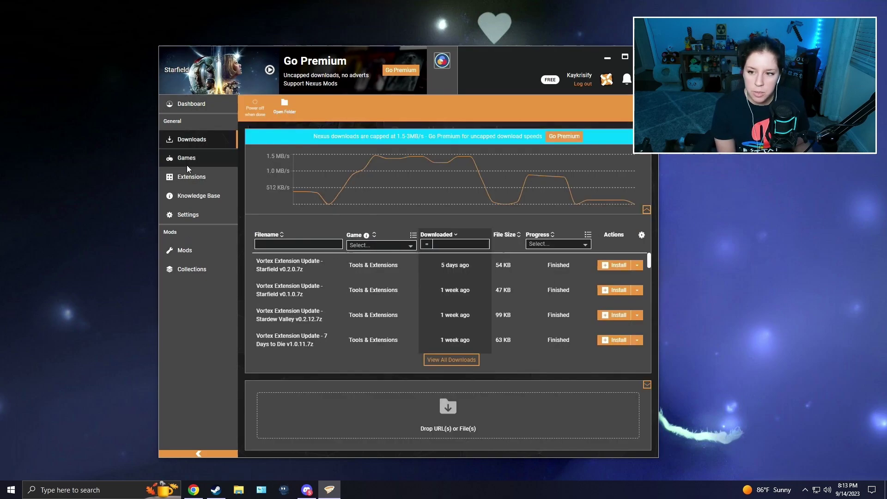
left_click(186, 159)
left_click(192, 109)
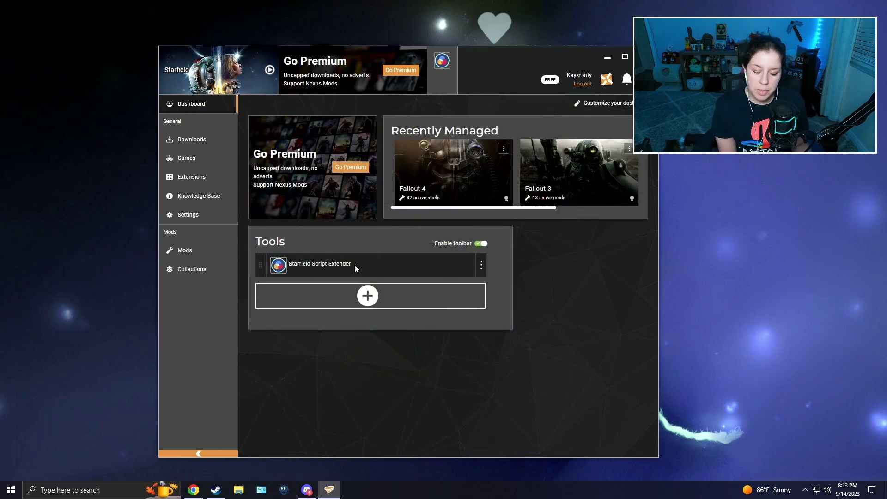
left_click(482, 264)
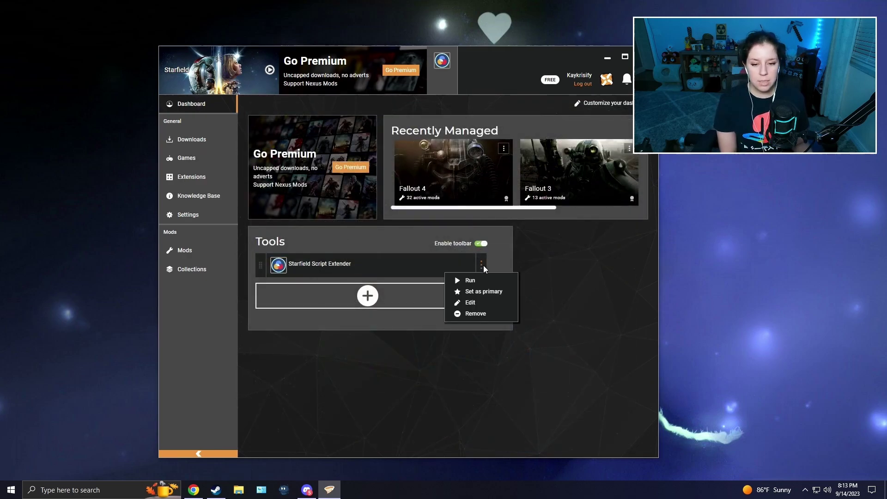
left_click(478, 292)
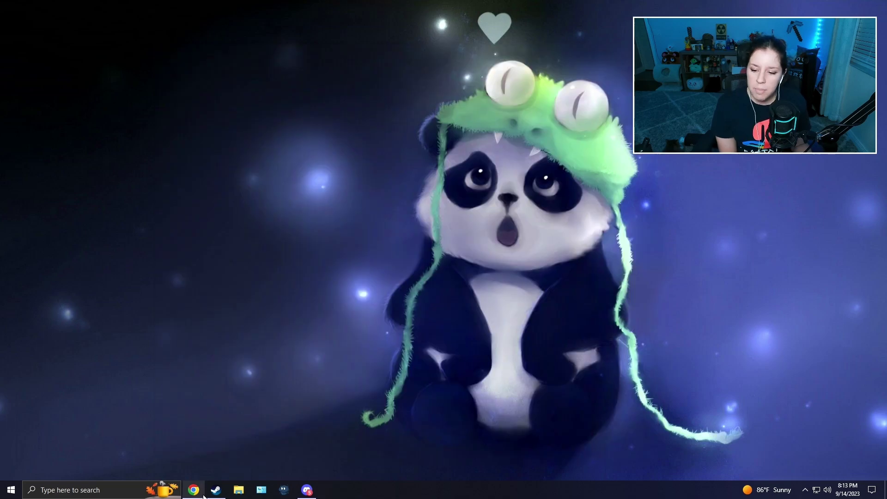
Switch to Steam and view the sfse_loader and Starfield entries in the library
left_click(216, 490)
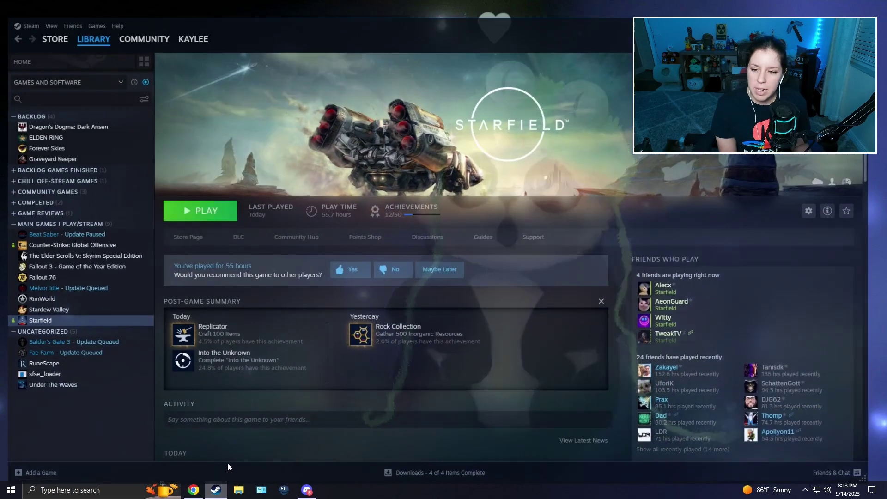
mouse_move(84, 27)
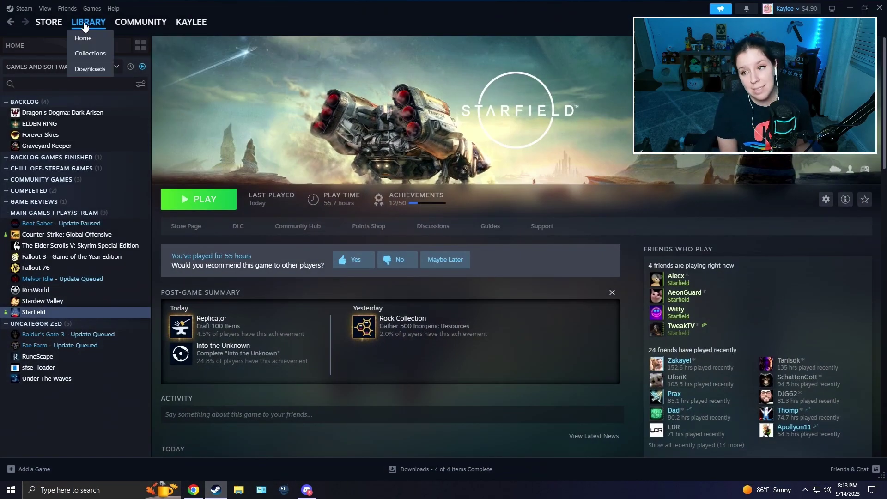
left_click(52, 368)
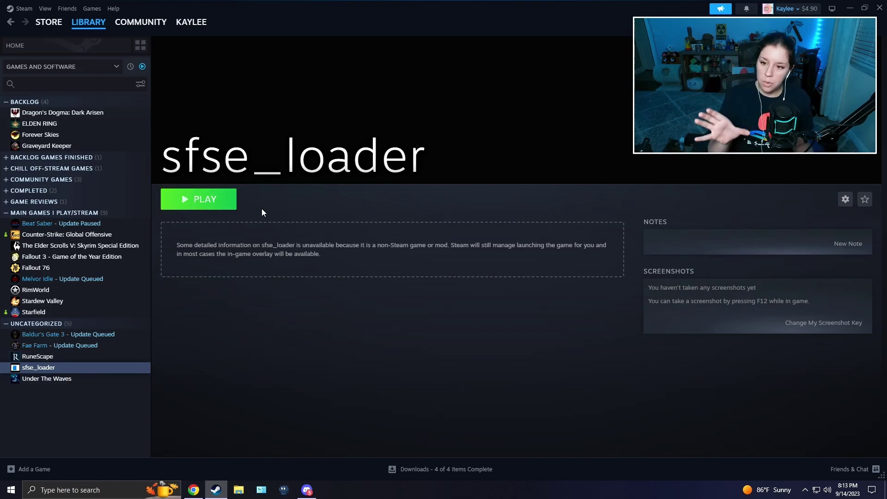
left_click(76, 312)
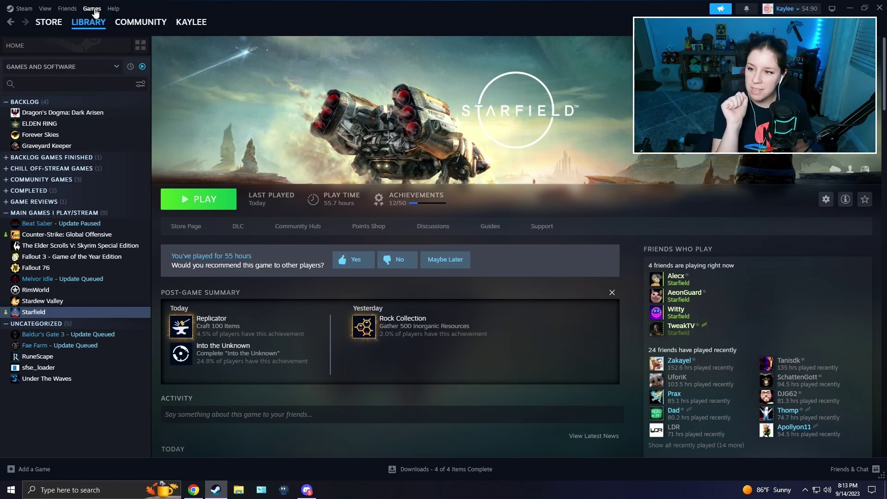
Start adding a non-Steam game and browse to the SteamLibrary\steamapps\common\Starfield folder
left_click(94, 10)
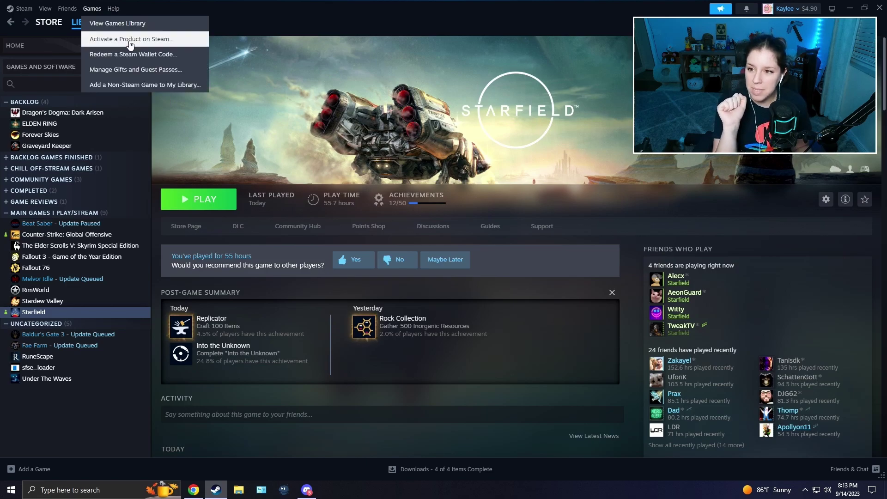
left_click(145, 85)
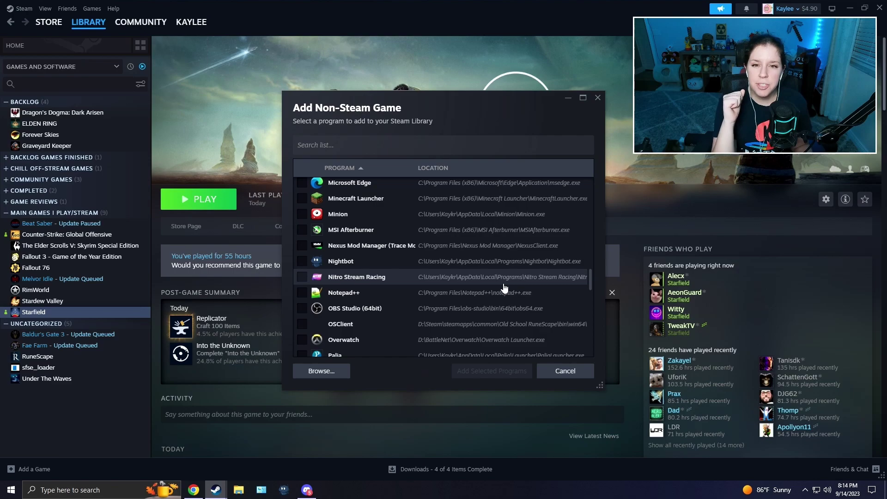
left_click(331, 374)
left_click_drag(471, 114, 472, 114)
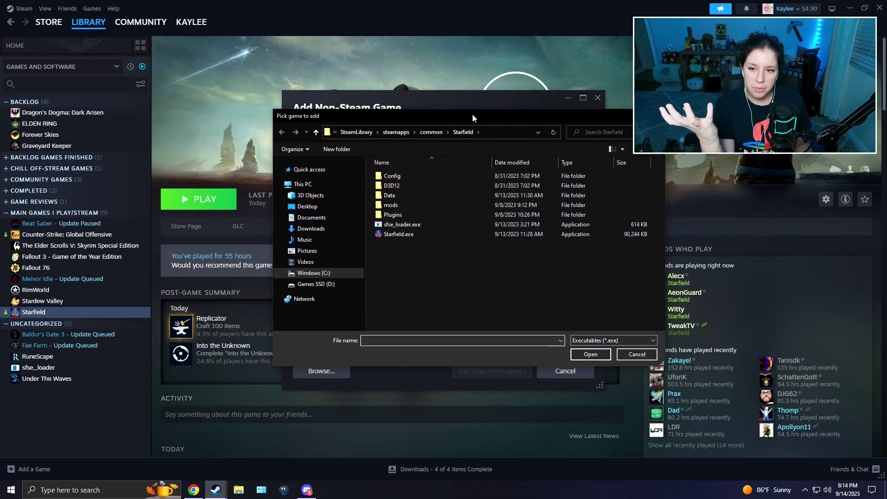
left_click(355, 132)
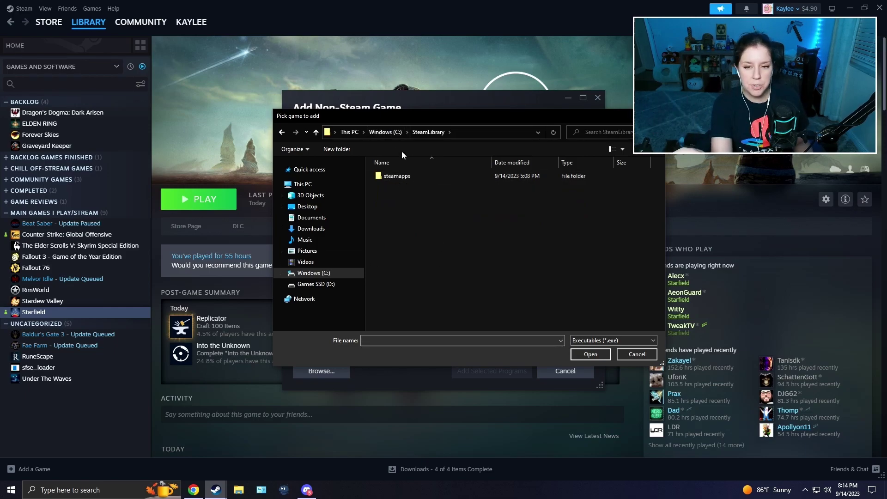
double_click(430, 173)
double_click(406, 176)
double_click(408, 176)
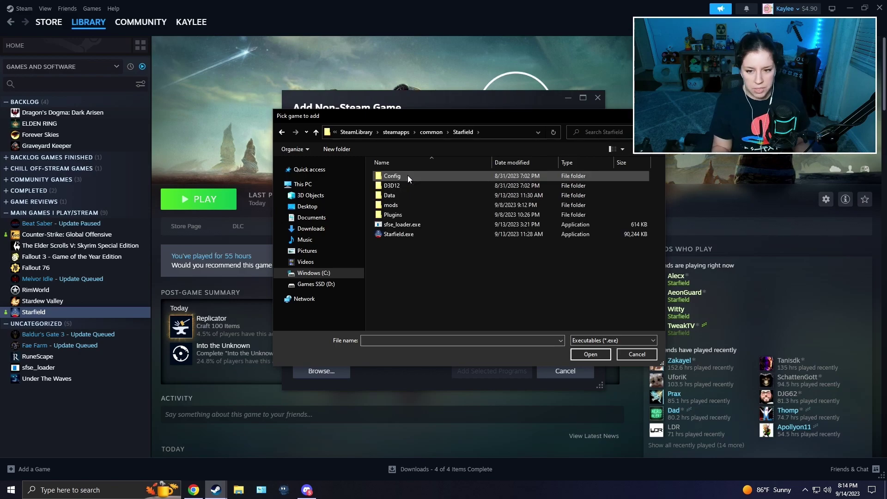
Choose sfse_loader.exe and add it to the Steam library as a non-Steam game
left_click(404, 228)
double_click(403, 226)
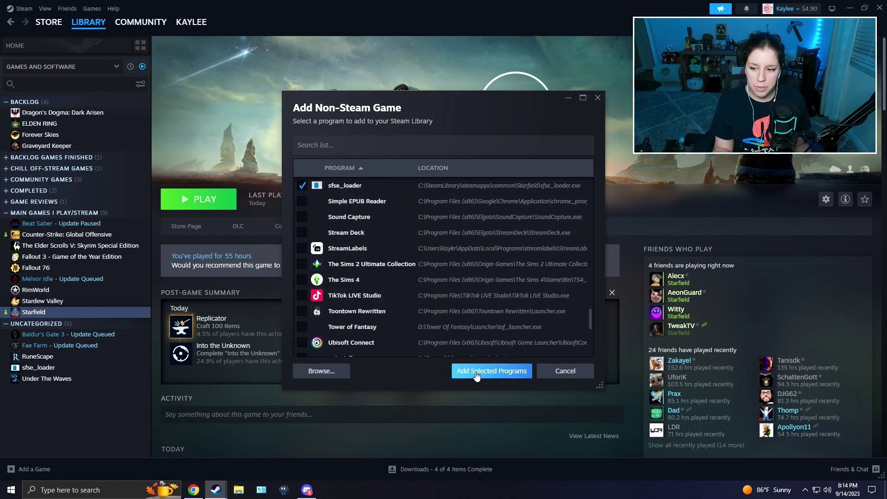
left_click(499, 373)
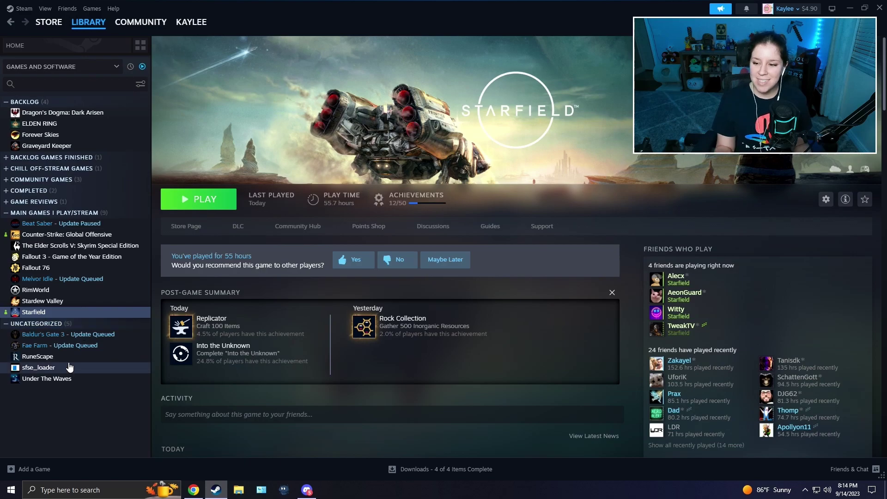
Launch sfse_loader from the Steam library
left_click(74, 367)
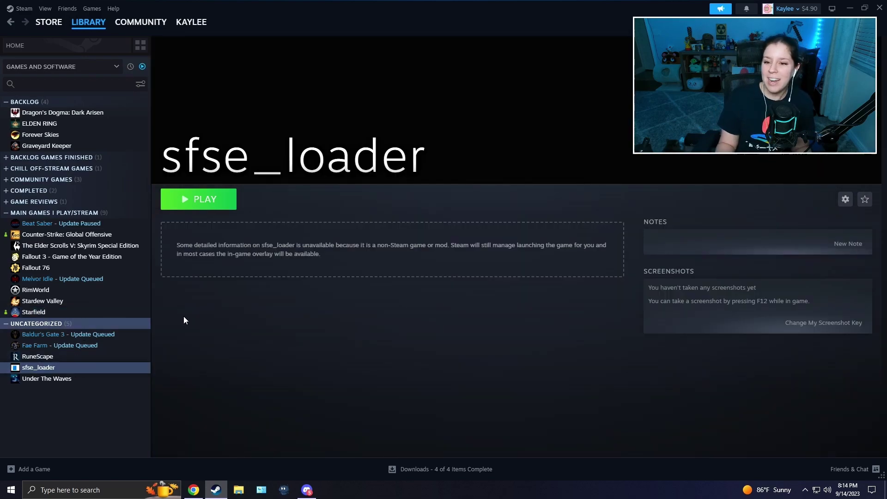
left_click(207, 204)
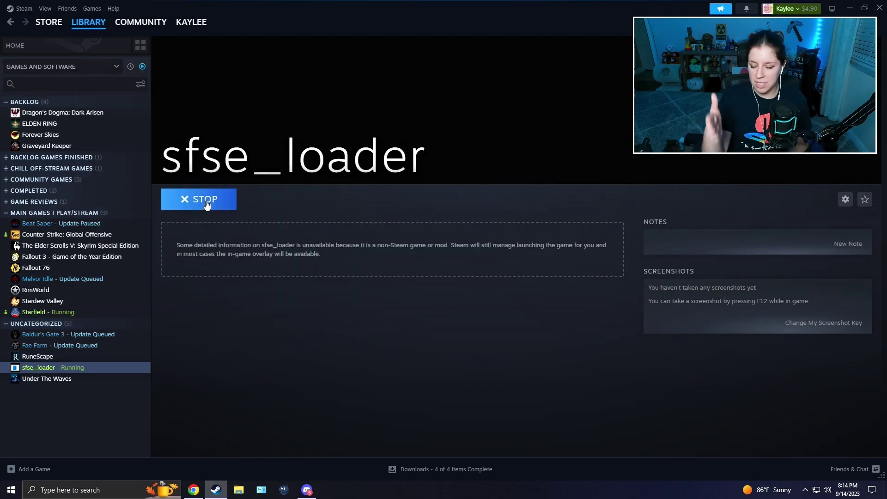